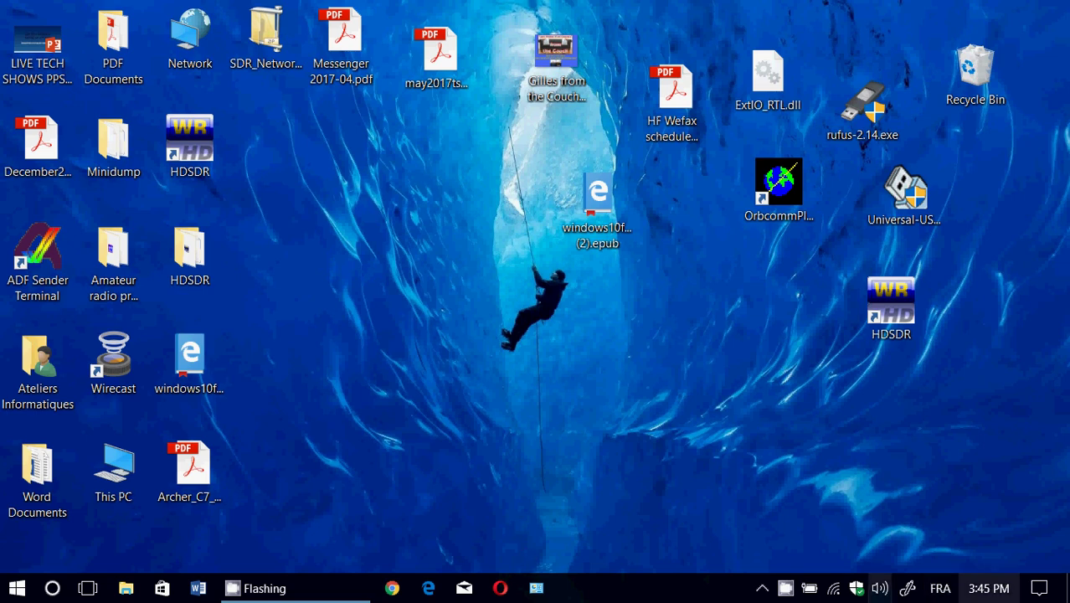
- Open Windows Settings from the Action Center, then close it again
{"action": "left_click", "coordinate": [1039, 588]}
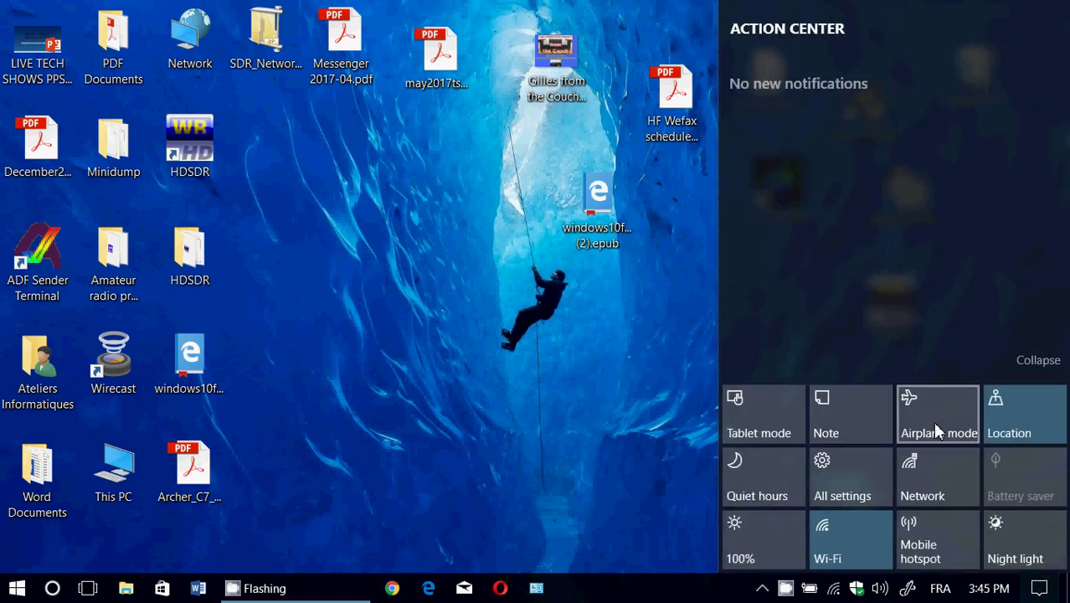
{"action": "left_click", "coordinate": [848, 477]}
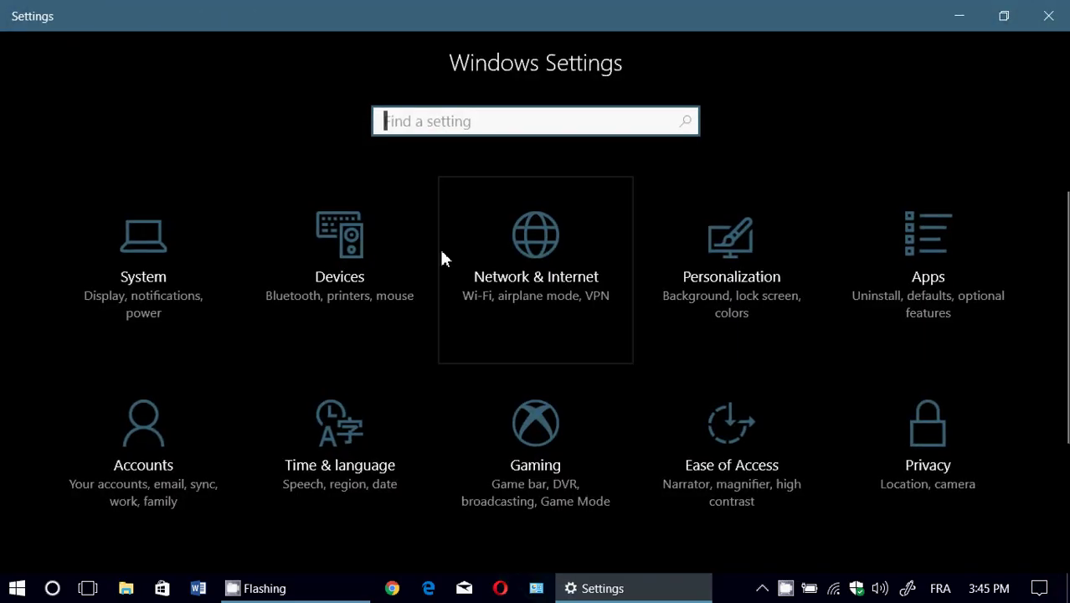
{"action": "left_click", "coordinate": [1048, 16]}
{"action": "left_click", "coordinate": [575, 469]}
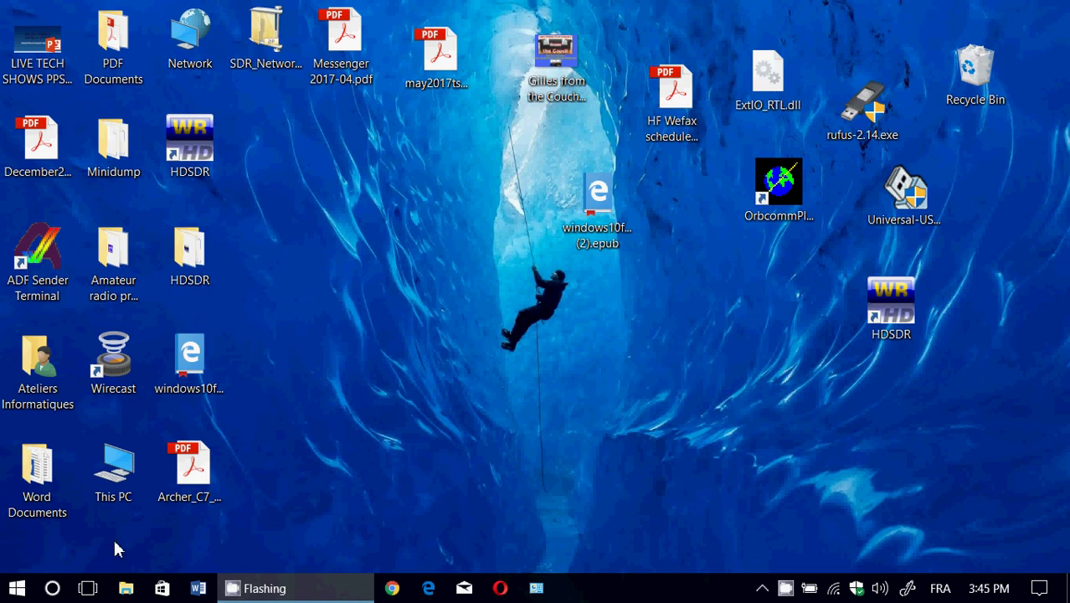
- Search 'cortana' in the taskbar Cortana panel, then dismiss the panel
{"action": "left_click", "coordinate": [52, 588]}
{"action": "type", "text": "cortana"}
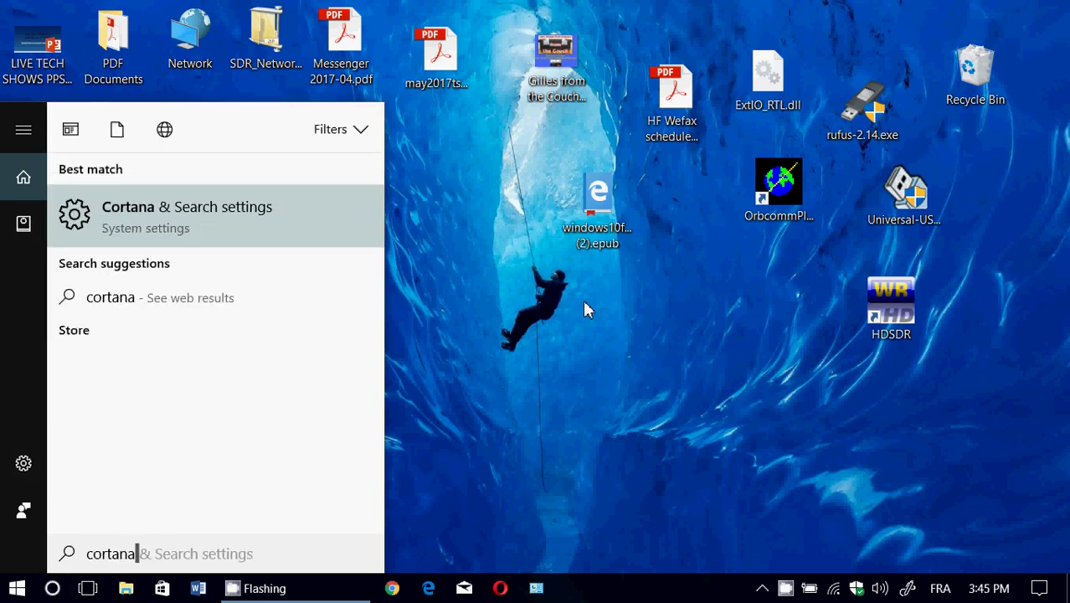
{"action": "left_click", "coordinate": [630, 383]}
- Reopen Windows Settings, find 'cort' and open Cortana & Search settings
{"action": "left_click", "coordinate": [1043, 589]}
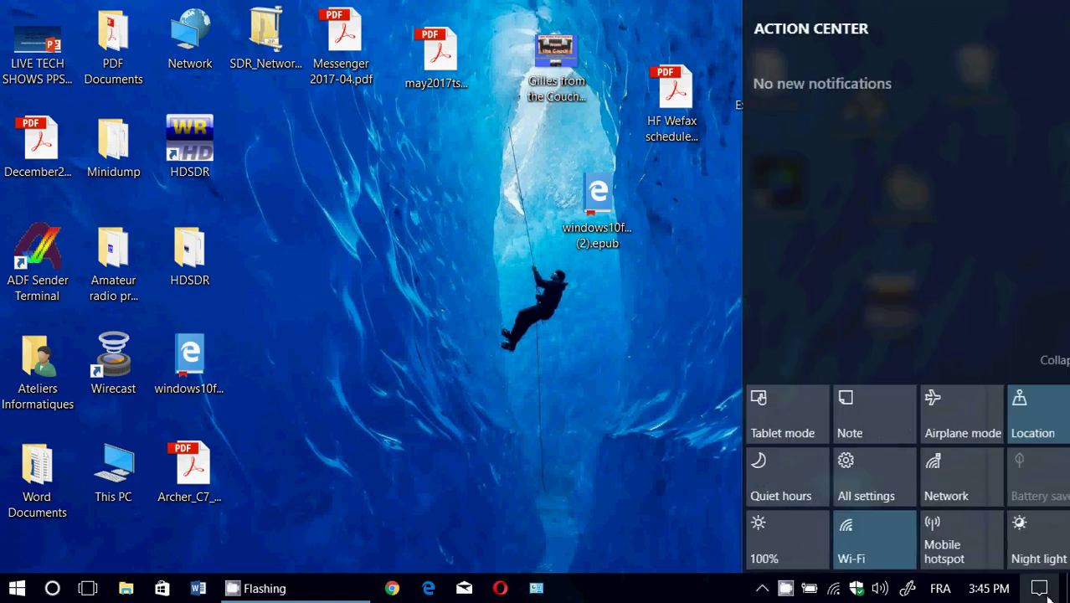
{"action": "left_click", "coordinate": [862, 485]}
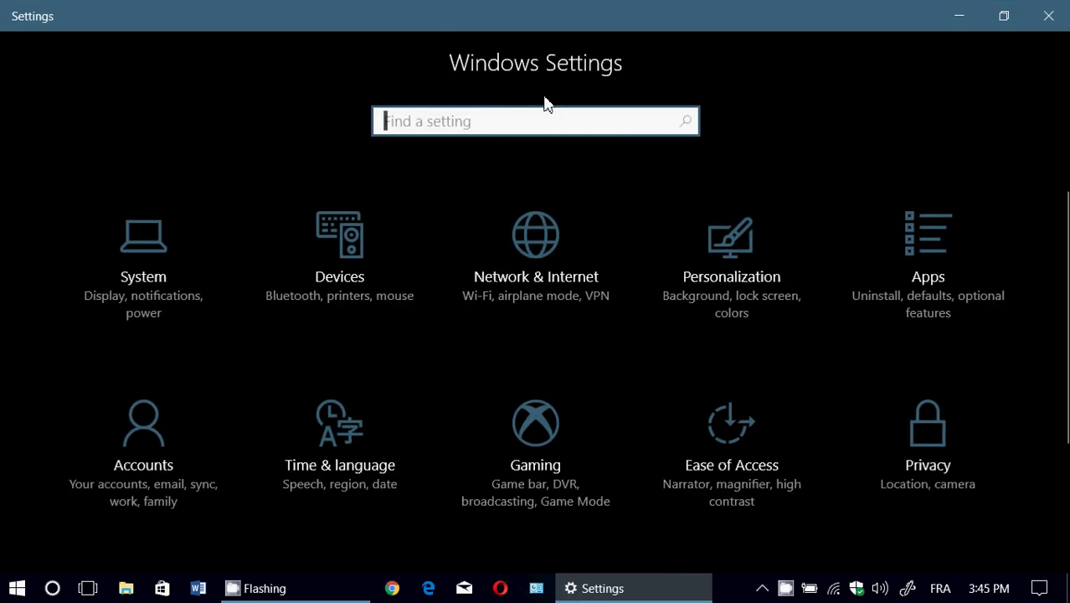
{"action": "type", "text": "cort"}
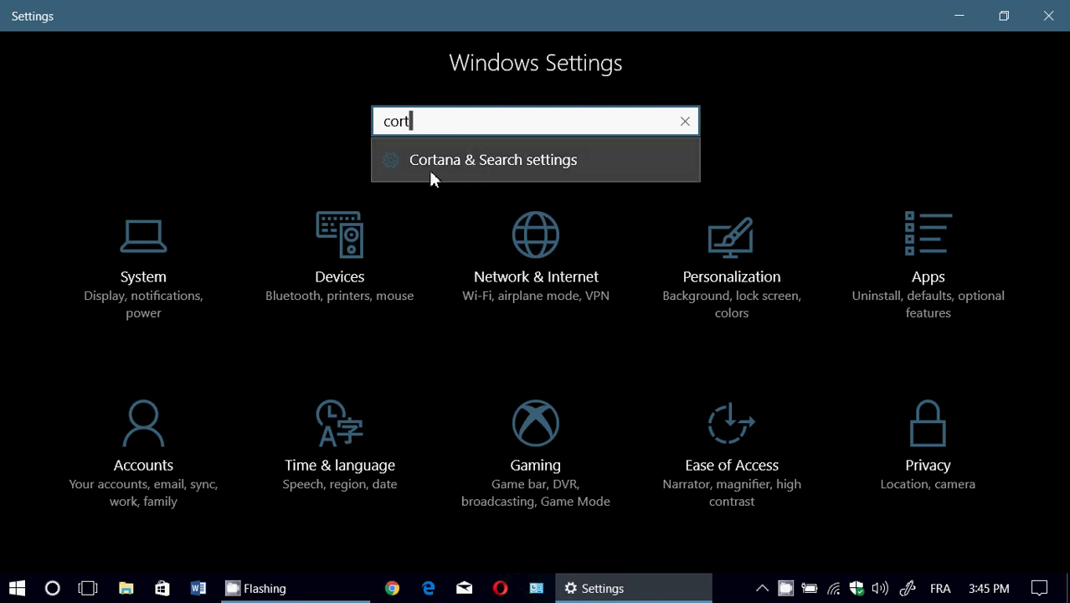
{"action": "left_click", "coordinate": [513, 160]}
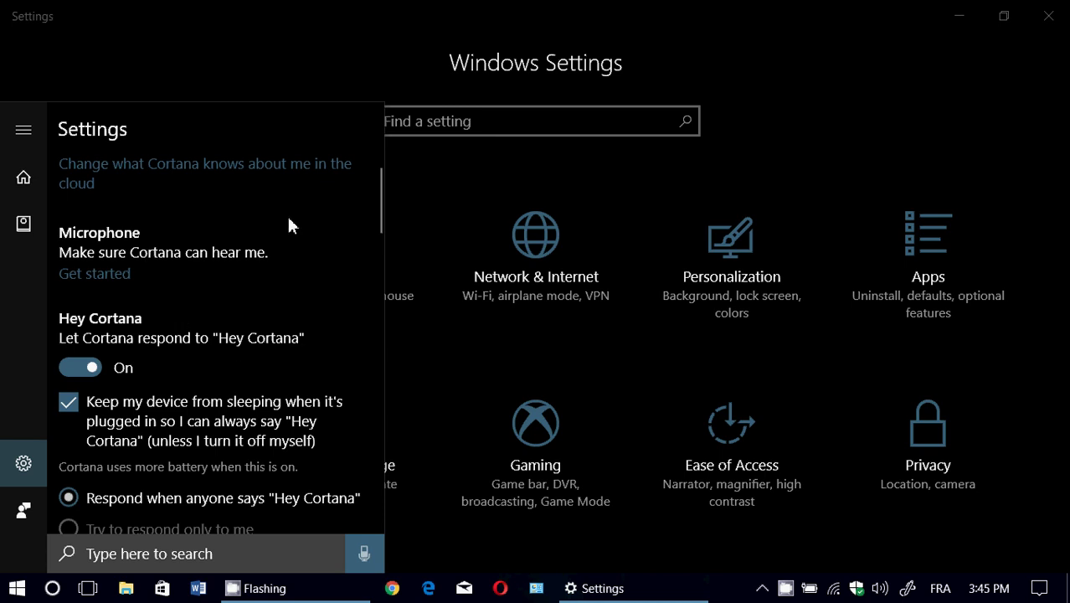
{"action": "scroll", "coordinate": [288, 224], "scroll_direction": "down", "scroll_amount": 2}
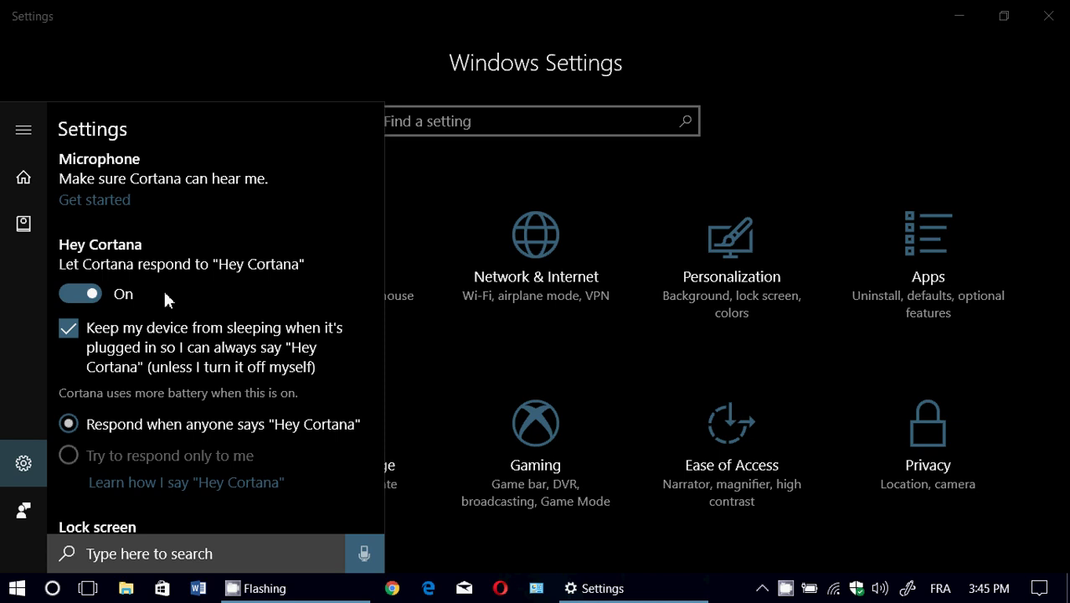
{"action": "scroll", "coordinate": [163, 288], "scroll_direction": "down", "scroll_amount": 2}
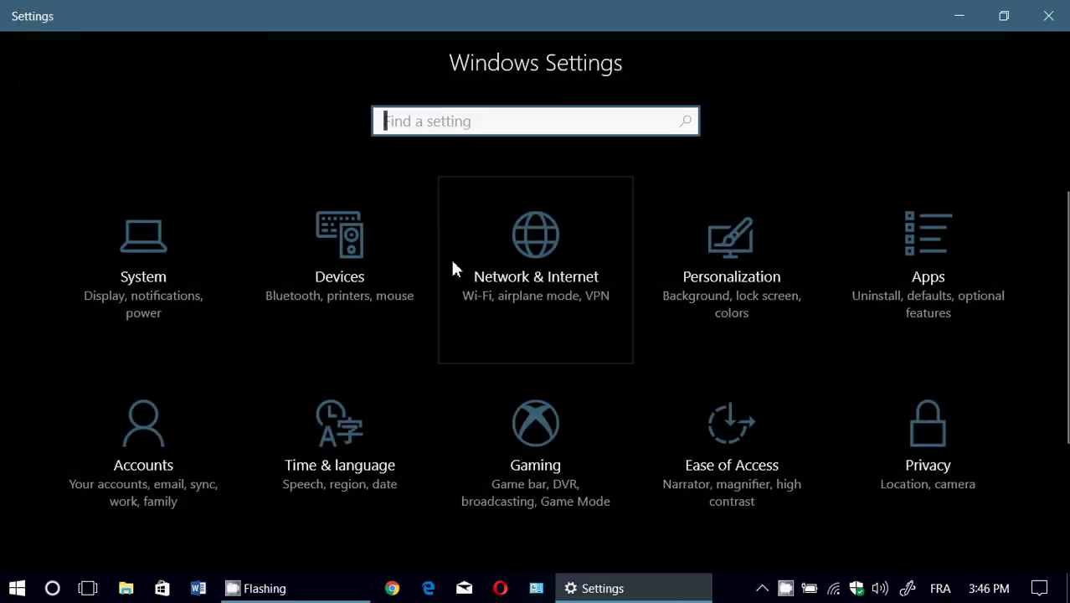
{"action": "type", "text": "cortana"}
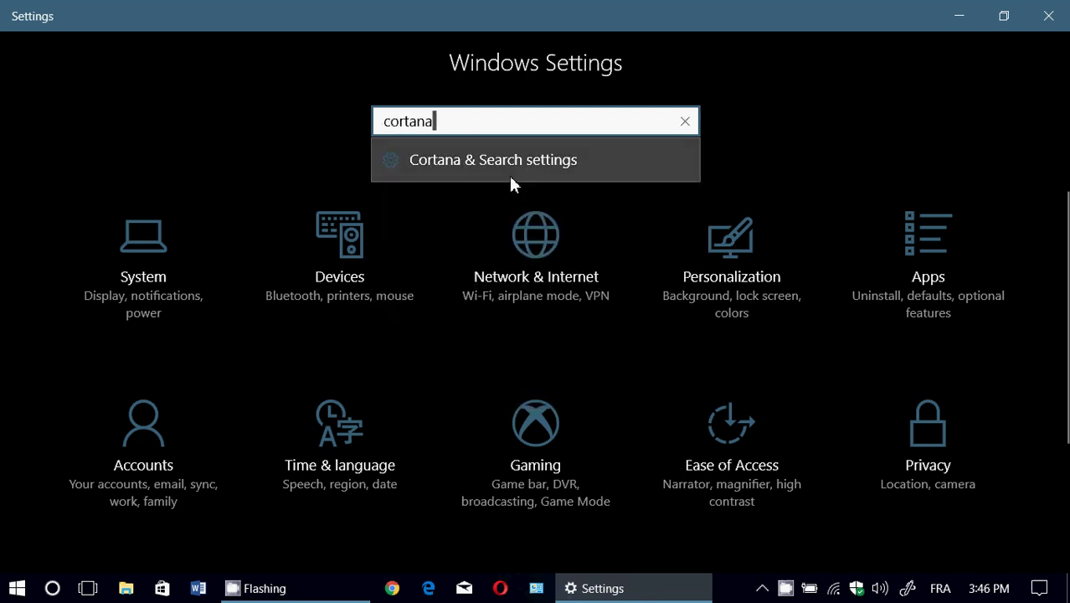
{"action": "key", "text": "Escape"}
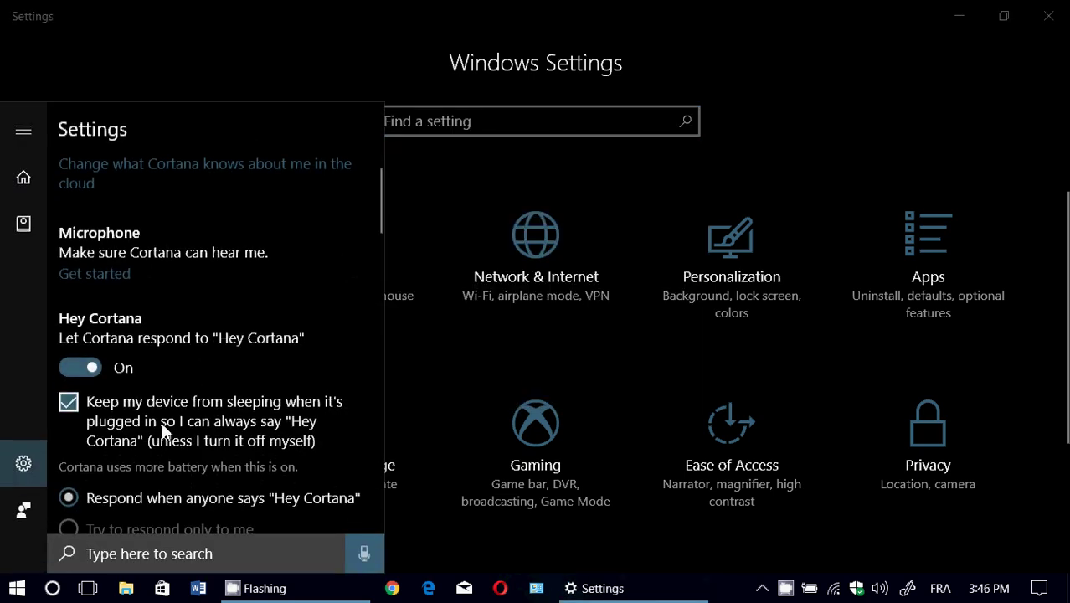
- Scroll the Cortana settings down to the Lock screen options and Taskbar tidbits
{"action": "scroll", "coordinate": [216, 443], "scroll_direction": "down", "scroll_amount": 3}
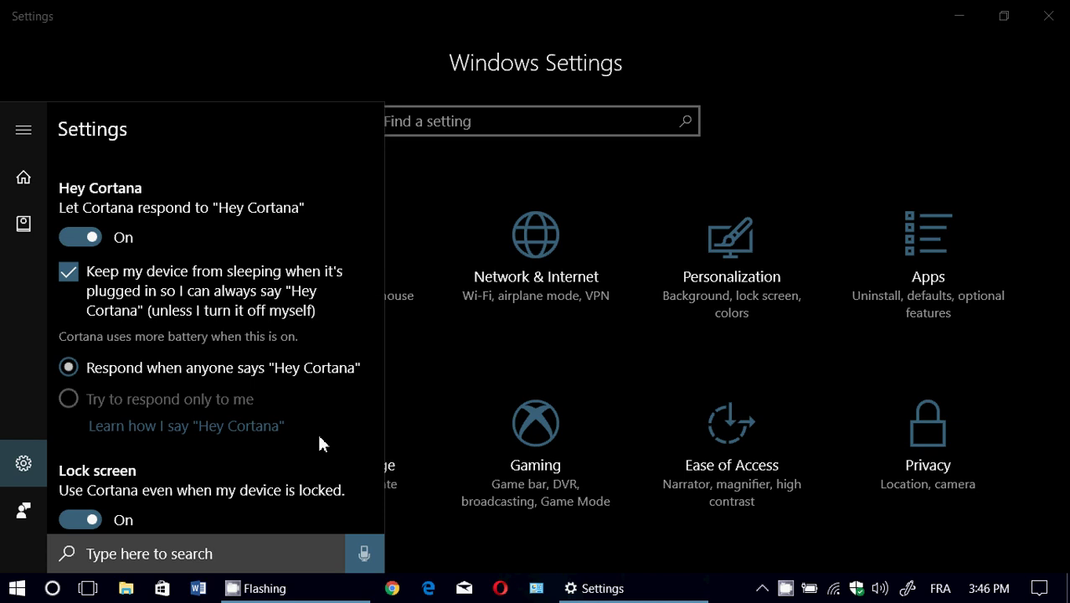
{"action": "scroll", "coordinate": [316, 431], "scroll_direction": "down", "scroll_amount": 2}
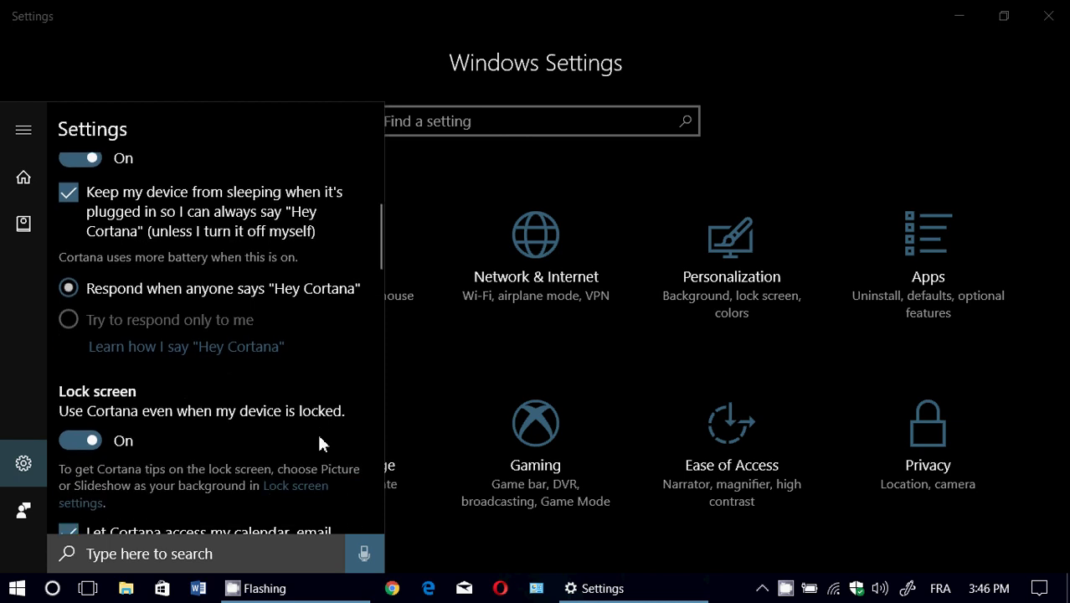
{"action": "scroll", "coordinate": [318, 444], "scroll_direction": "down", "scroll_amount": 3}
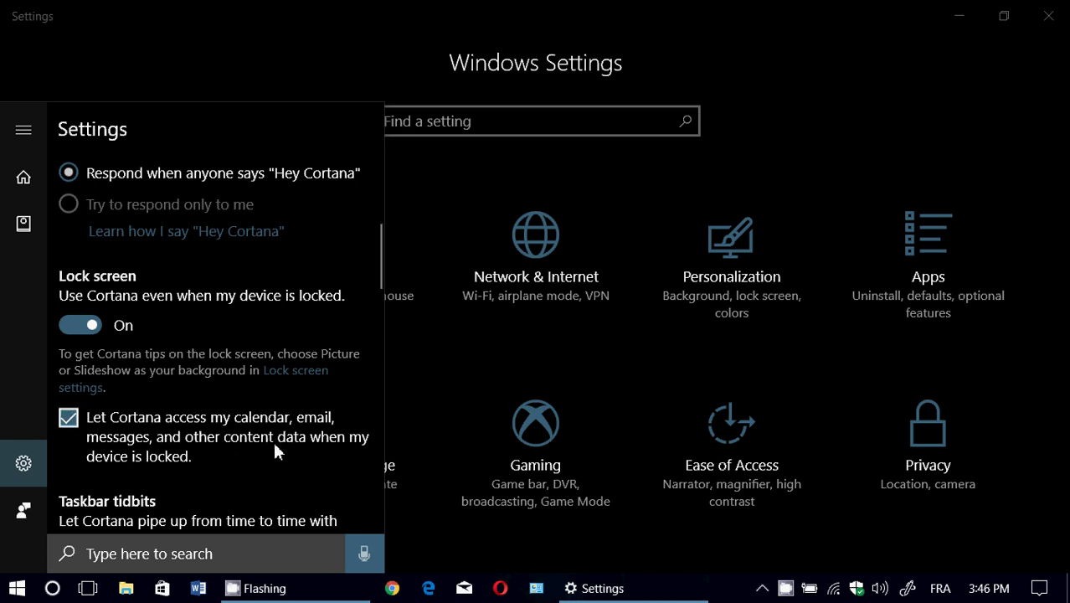
{"action": "scroll", "coordinate": [273, 441], "scroll_direction": "down", "scroll_amount": 2}
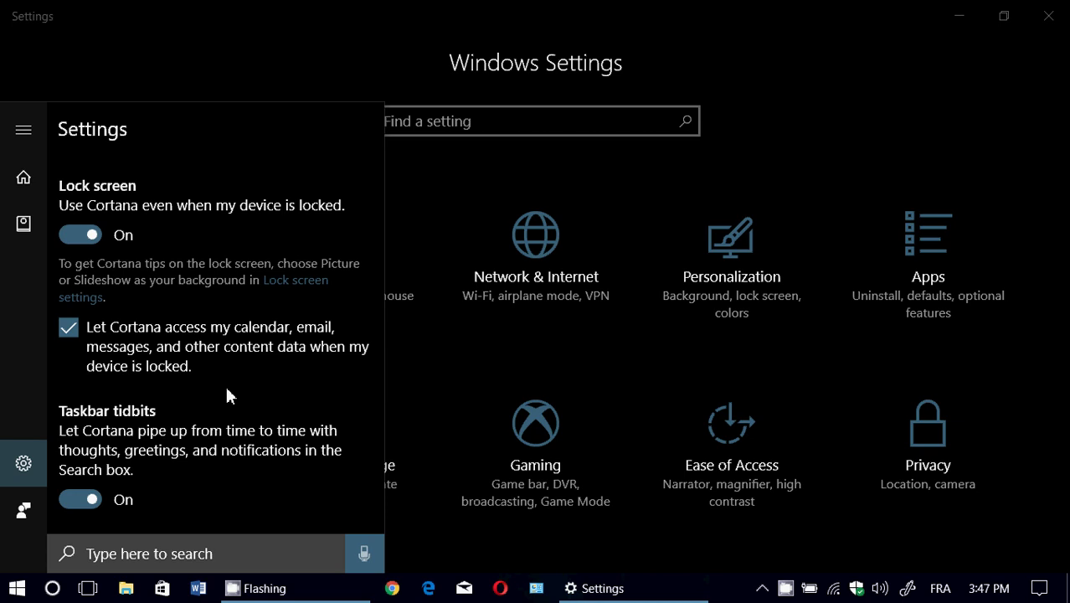
- Scroll past Keyboard shortcut and Send notifications to the Cortana language section
{"action": "scroll", "coordinate": [226, 390], "scroll_direction": "down", "scroll_amount": 2}
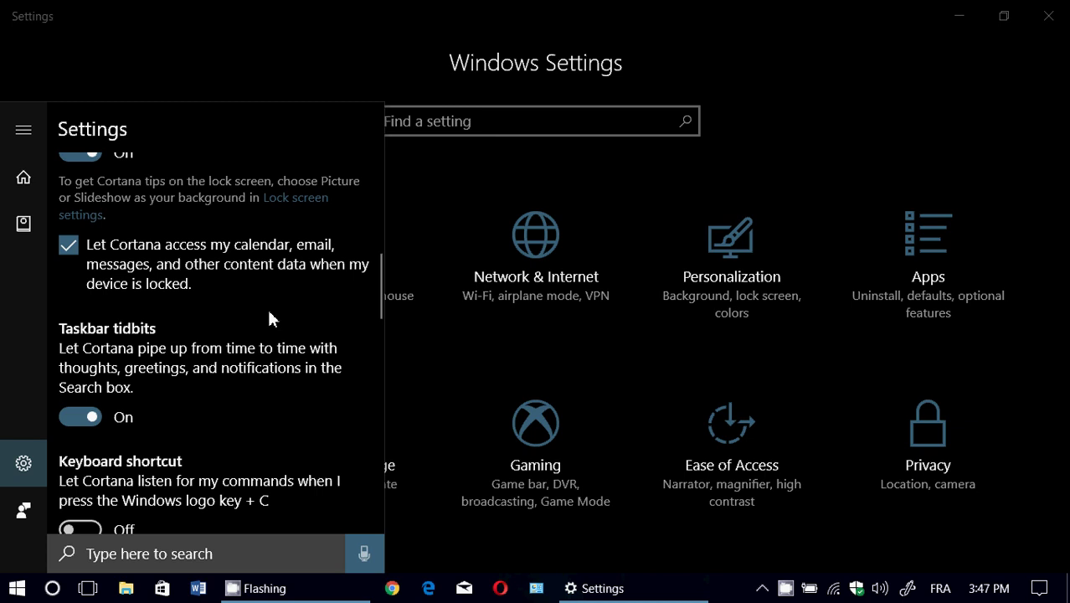
{"action": "scroll", "coordinate": [269, 318], "scroll_direction": "down", "scroll_amount": 2}
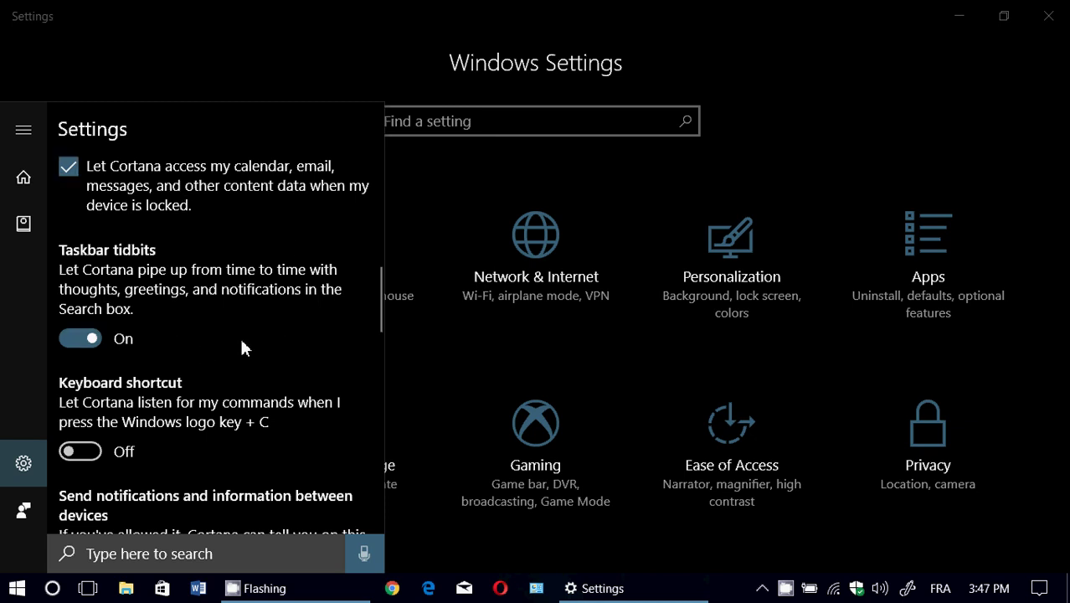
{"action": "scroll", "coordinate": [241, 341], "scroll_direction": "down", "scroll_amount": 2}
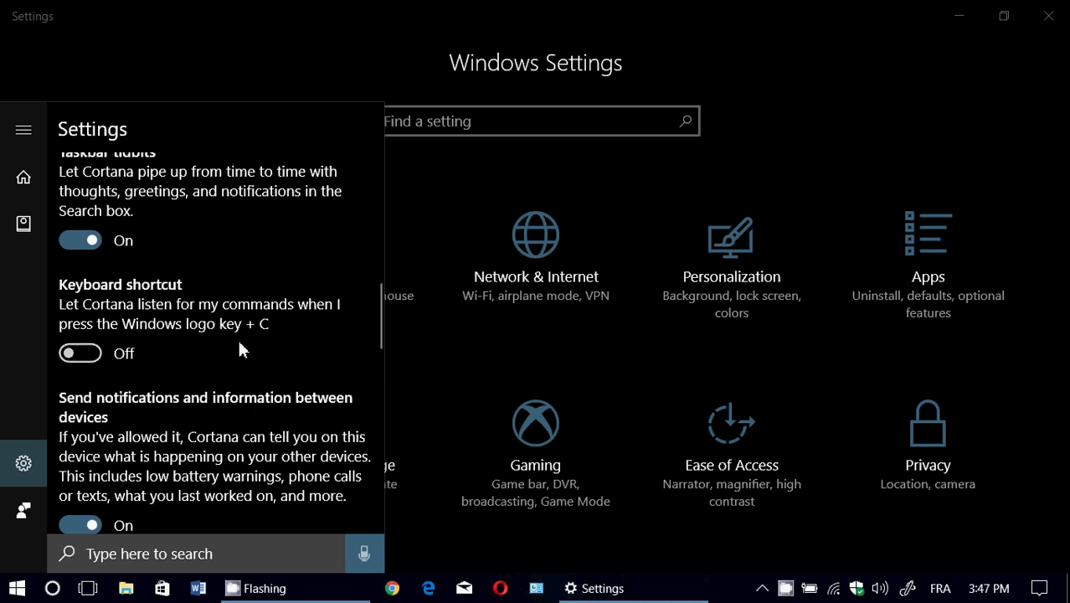
{"action": "scroll", "coordinate": [239, 345], "scroll_direction": "down", "scroll_amount": 3}
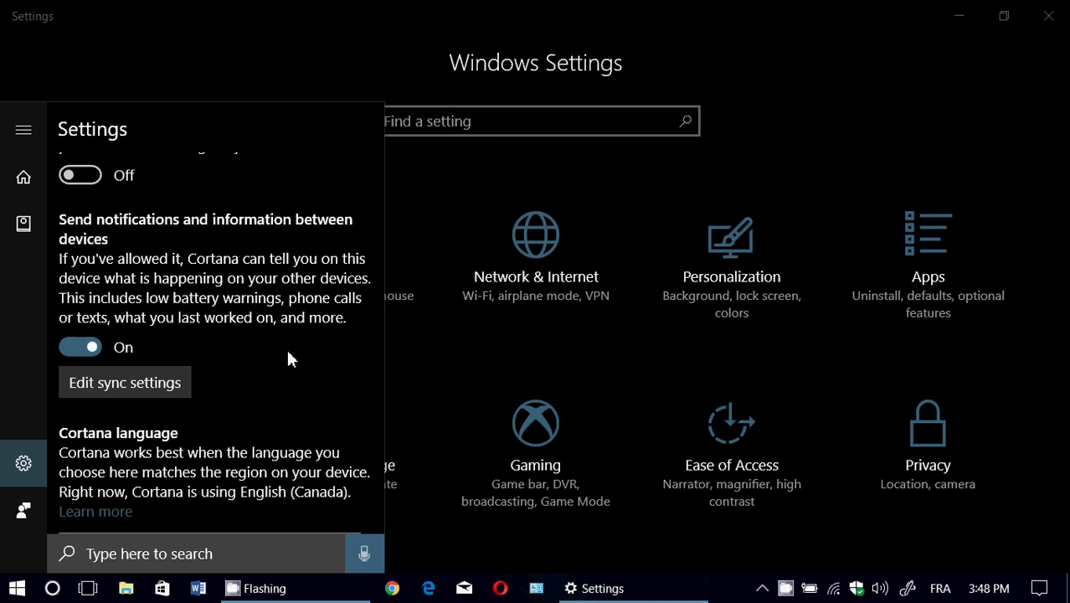
{"action": "scroll", "coordinate": [255, 335], "scroll_direction": "down", "scroll_amount": 3}
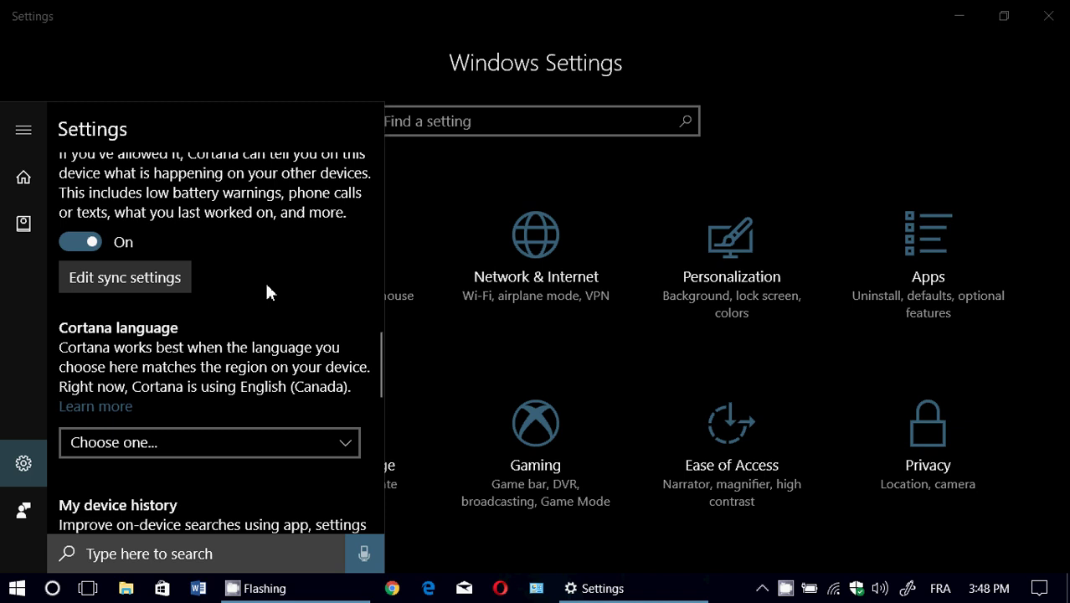
{"action": "scroll", "coordinate": [266, 290], "scroll_direction": "down", "scroll_amount": 2}
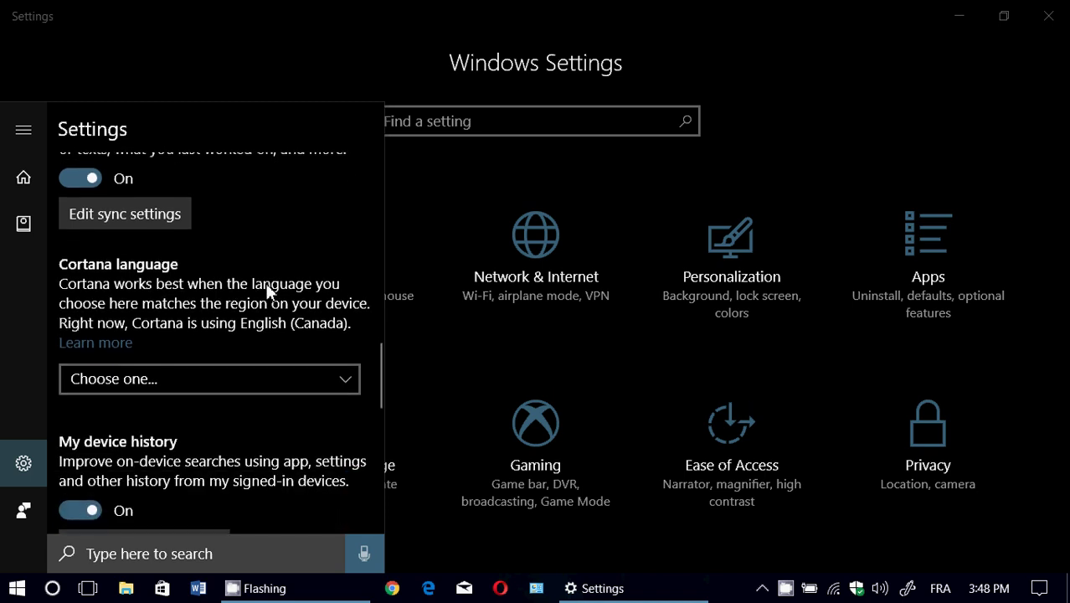
- Check the Cortana language list without picking one, then scroll to My device history
{"action": "left_click", "coordinate": [280, 378]}
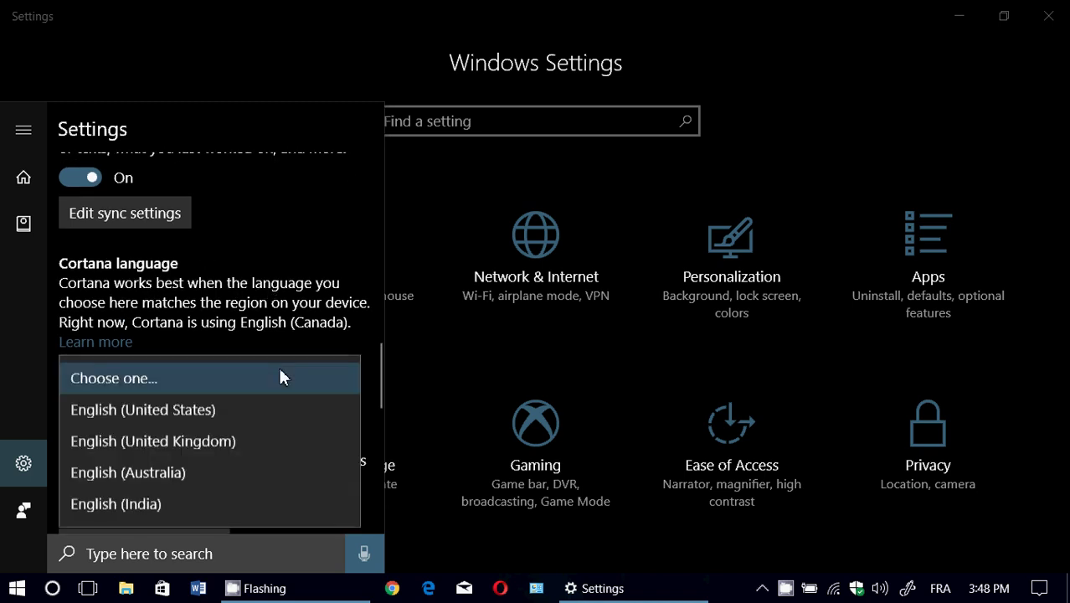
{"action": "left_click", "coordinate": [305, 249]}
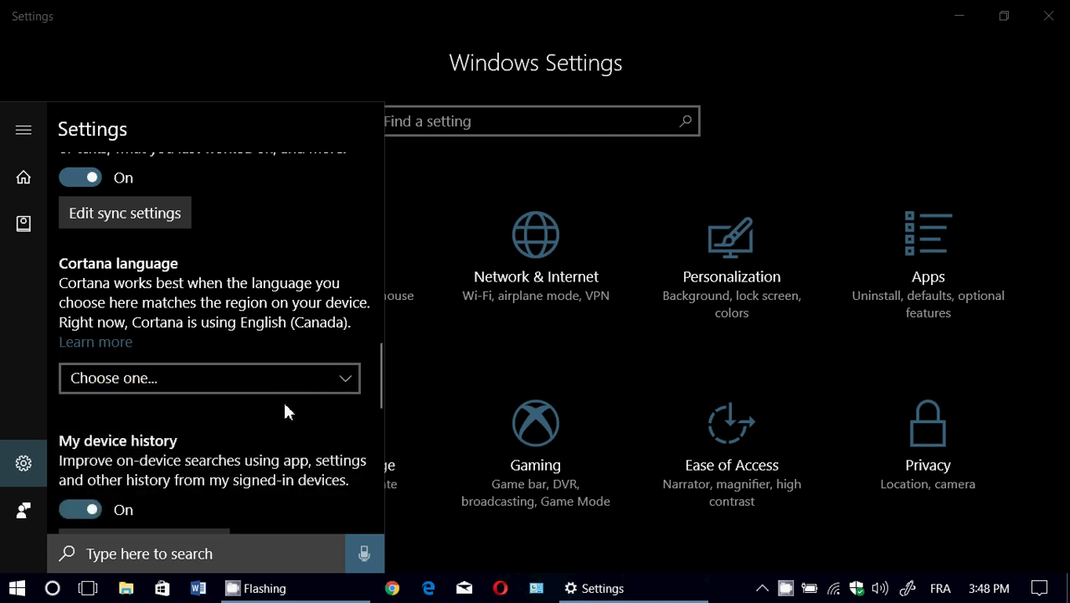
{"action": "scroll", "coordinate": [285, 404], "scroll_direction": "down", "scroll_amount": 3}
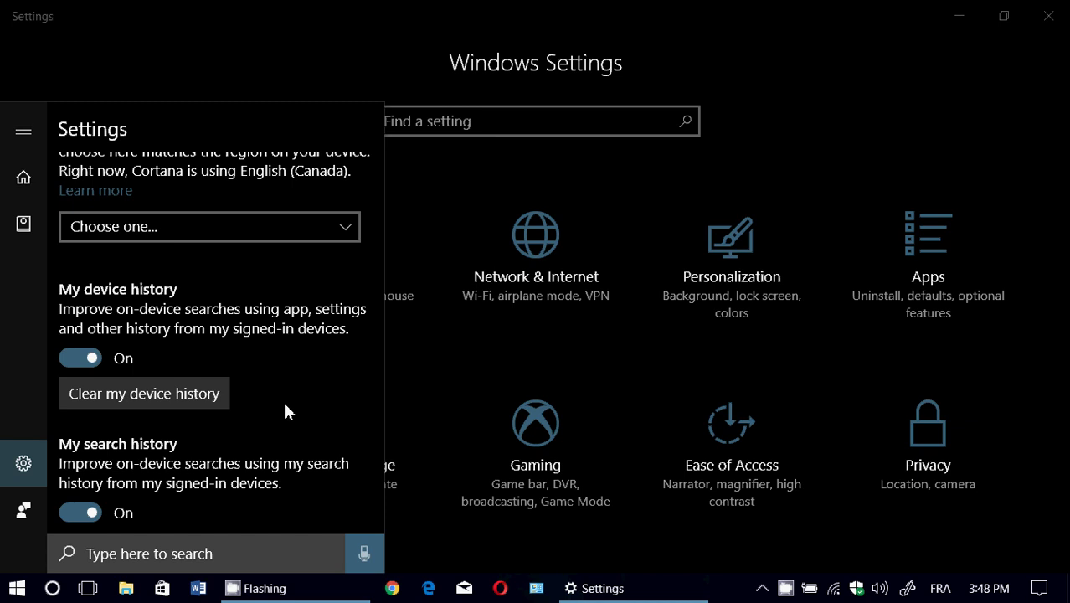
- Scroll through My search history to SafeSearch (Moderate) and Other privacy settings
{"action": "scroll", "coordinate": [284, 405], "scroll_direction": "down", "scroll_amount": 2}
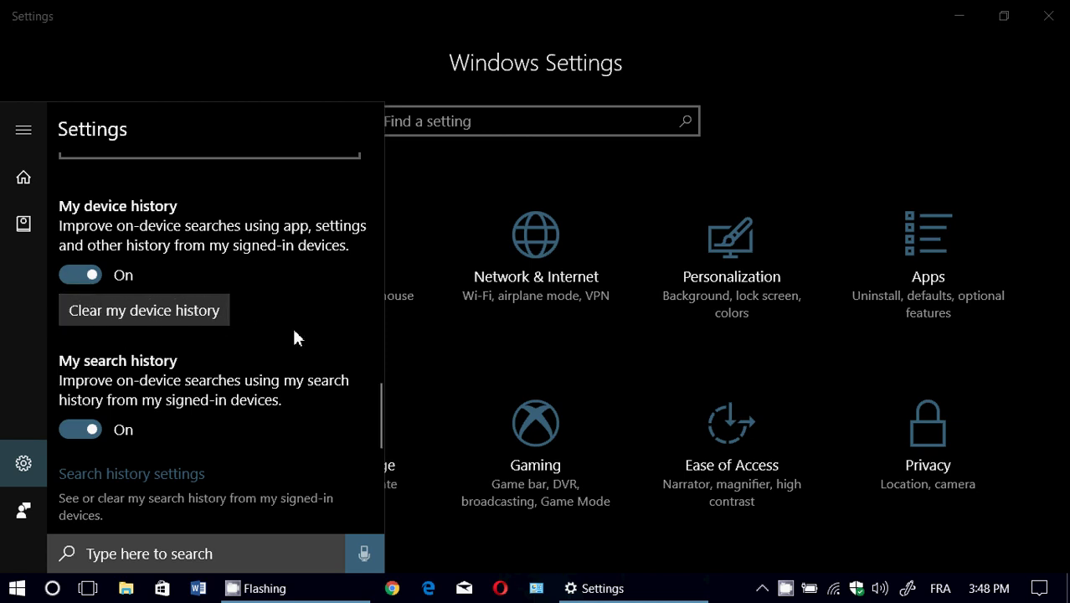
{"action": "scroll", "coordinate": [293, 337], "scroll_direction": "down", "scroll_amount": 2}
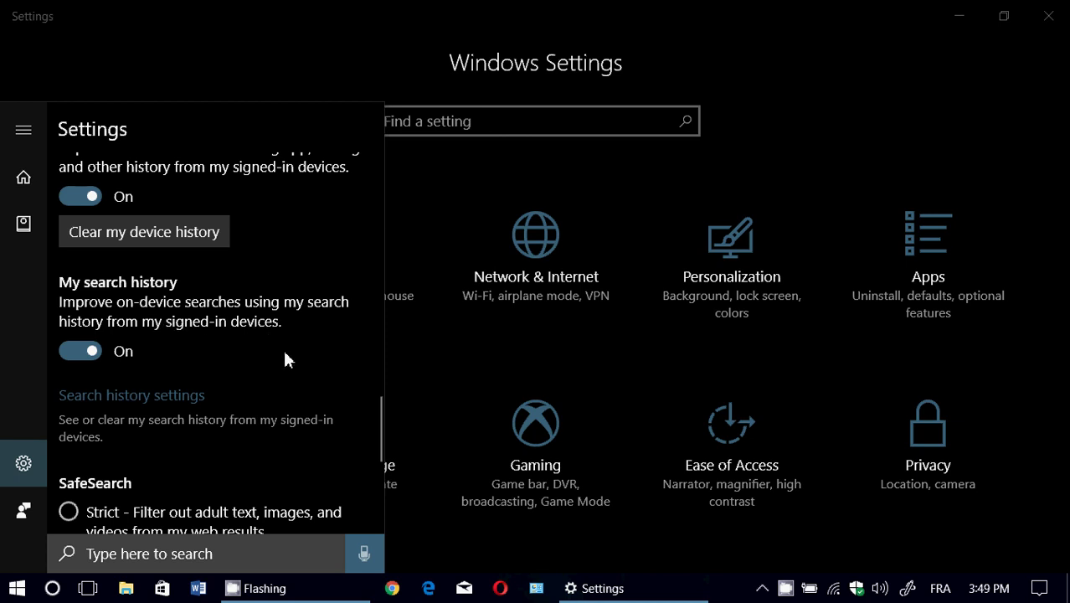
{"action": "scroll", "coordinate": [285, 359], "scroll_direction": "down", "scroll_amount": 2}
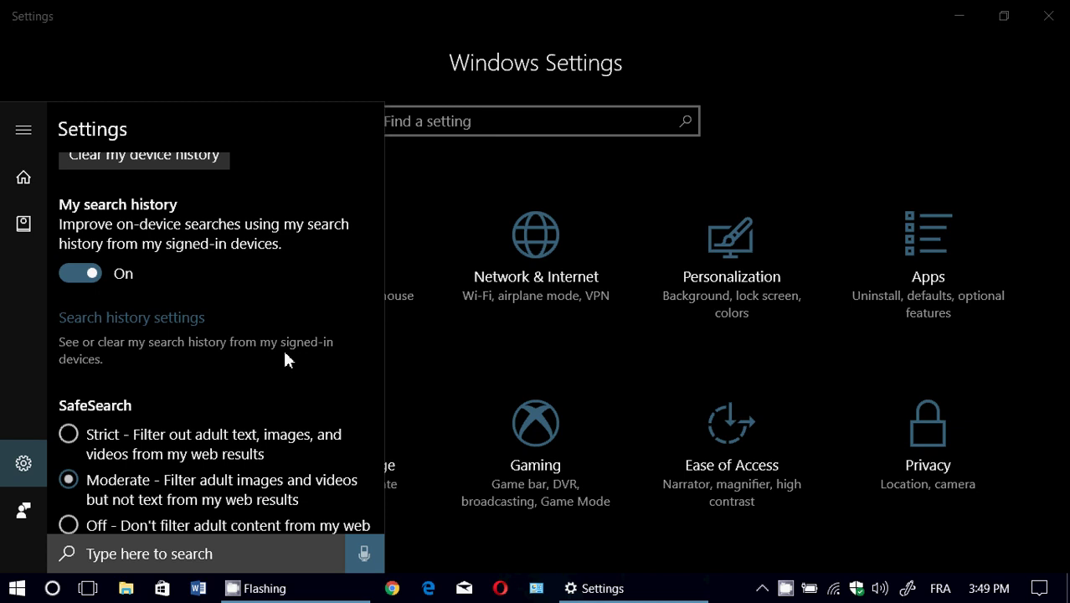
{"action": "scroll", "coordinate": [284, 359], "scroll_direction": "down", "scroll_amount": 2}
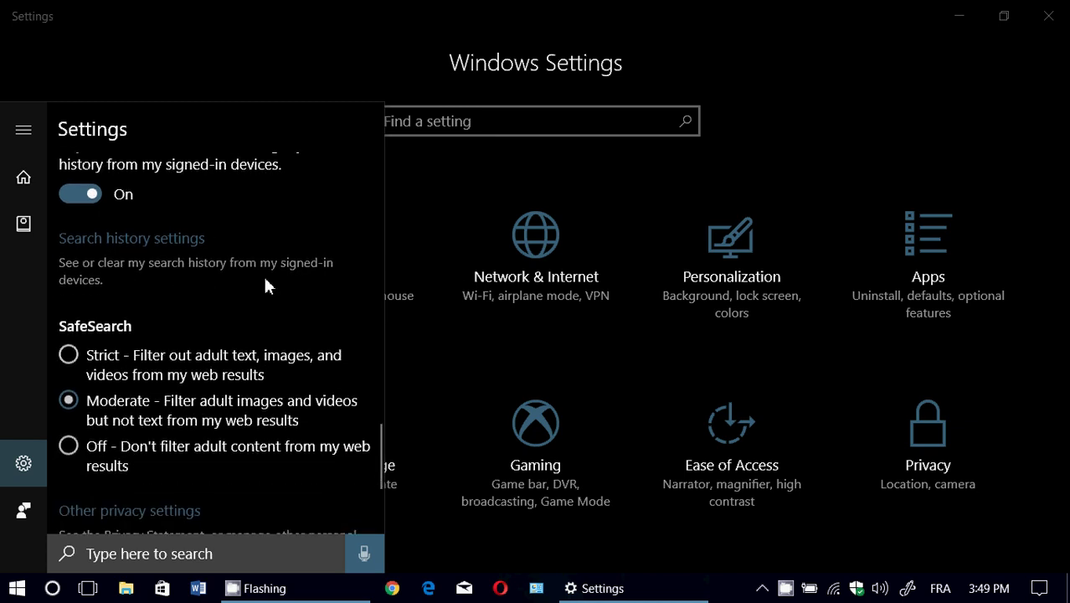
{"action": "scroll", "coordinate": [266, 281], "scroll_direction": "down", "scroll_amount": 1}
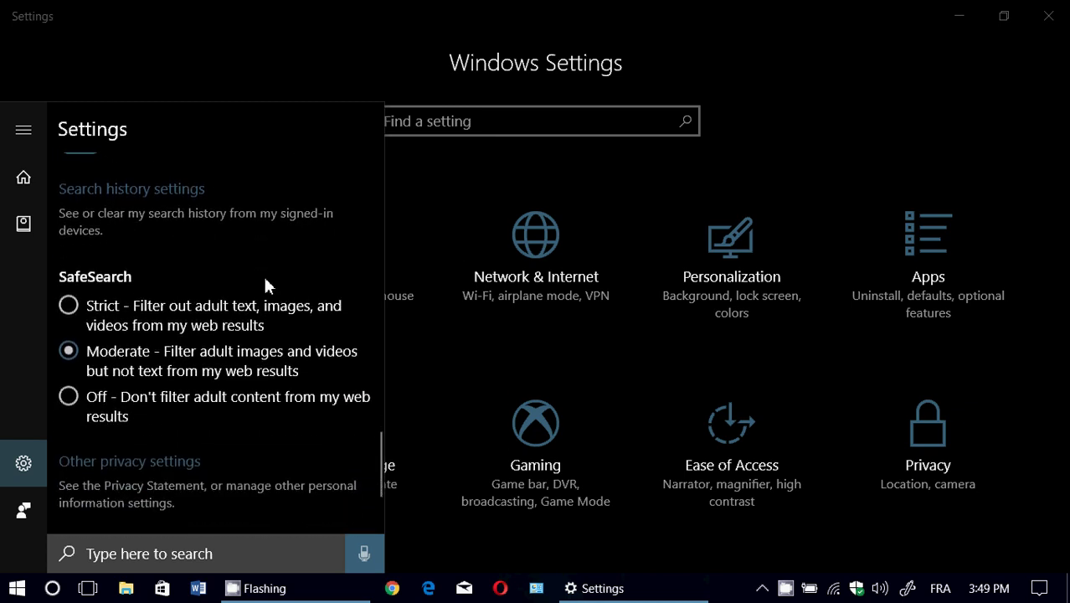
{"action": "scroll", "coordinate": [265, 281], "scroll_direction": "down", "scroll_amount": 2}
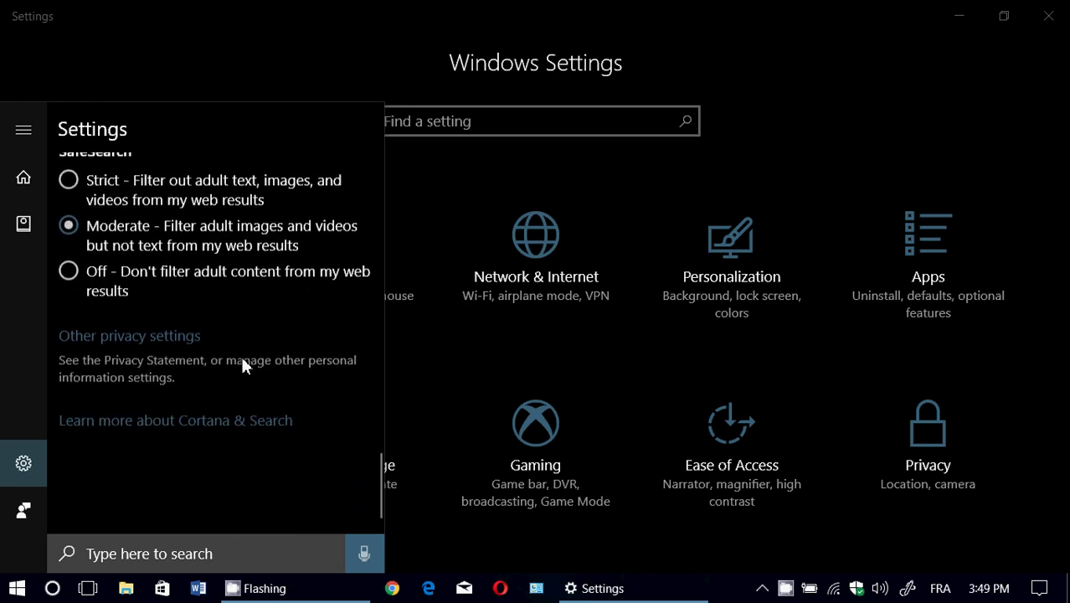
{"action": "scroll", "coordinate": [242, 358], "scroll_direction": "up", "scroll_amount": 5}
- Close the Cortana flyout, search 'cortana' in Settings, then close Settings
{"action": "scroll", "coordinate": [242, 359], "scroll_direction": "up", "scroll_amount": 6}
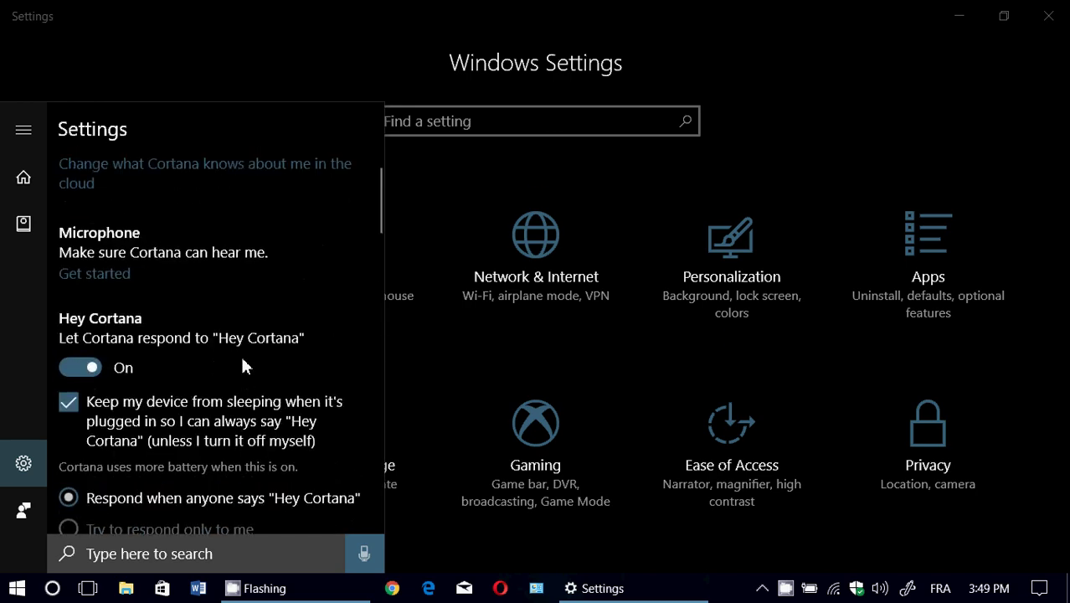
{"action": "left_click", "coordinate": [888, 84]}
{"action": "left_click", "coordinate": [513, 126]}
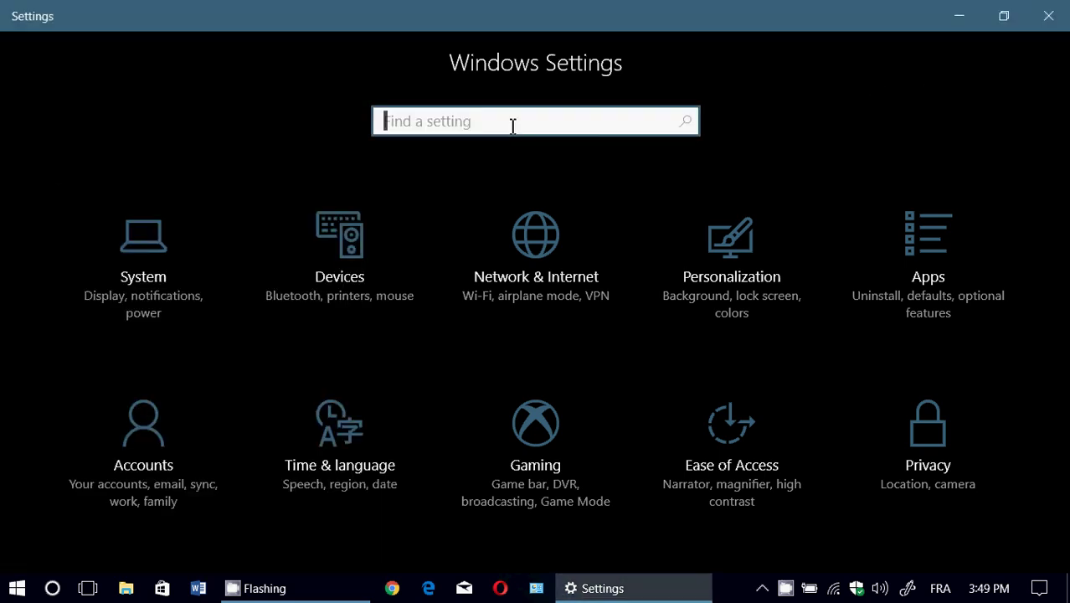
{"action": "type", "text": "cortana"}
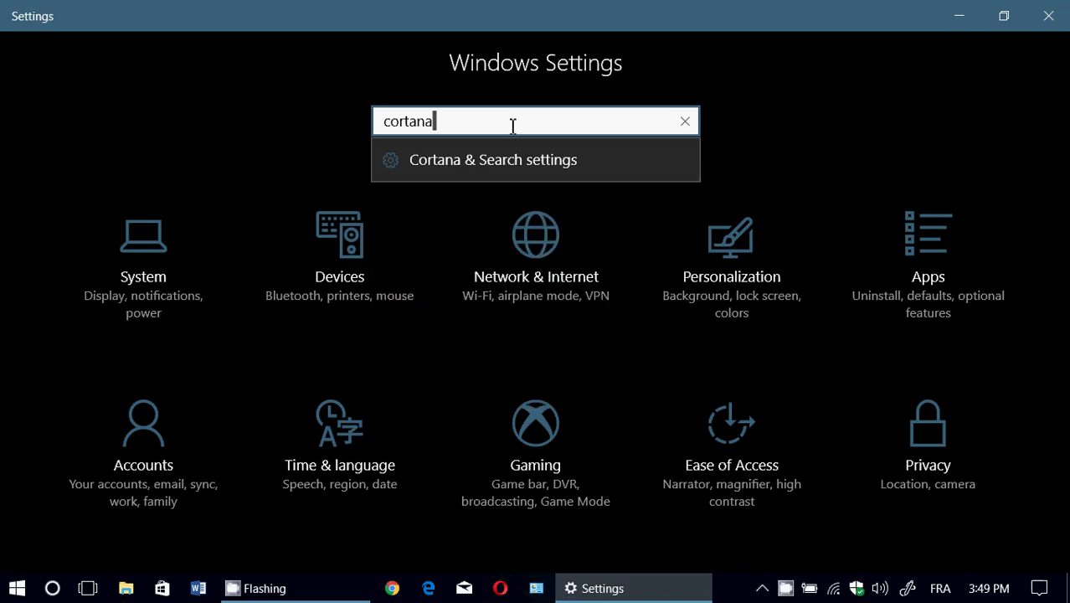
{"action": "left_click", "coordinate": [1042, 25]}
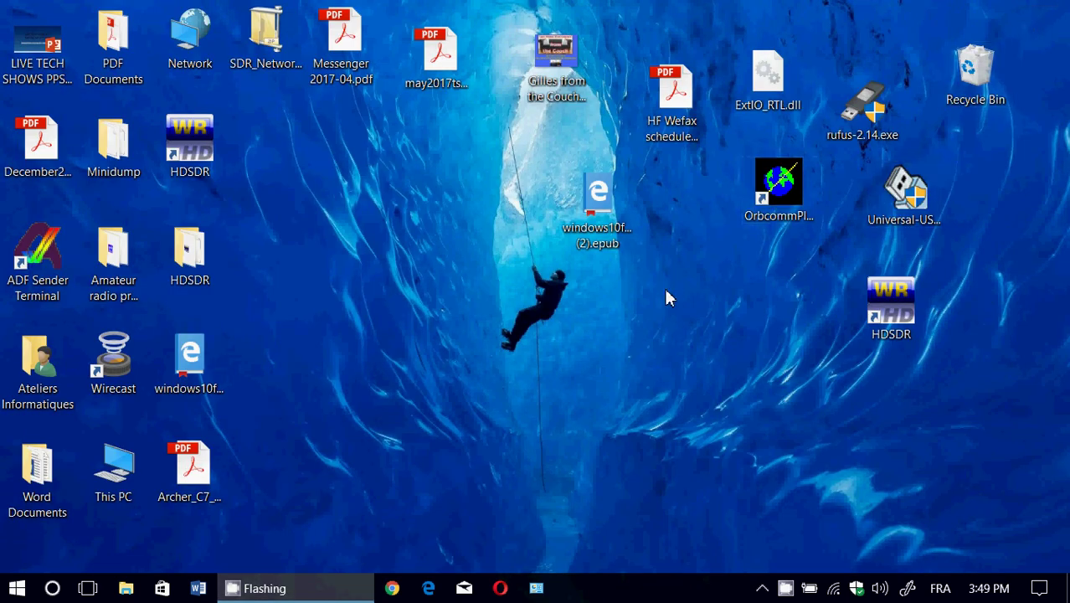
- Toggle the Cortana panel closed and bring up the CamStudio recorder window
{"action": "left_click", "coordinate": [51, 590]}
{"action": "left_click", "coordinate": [734, 500]}
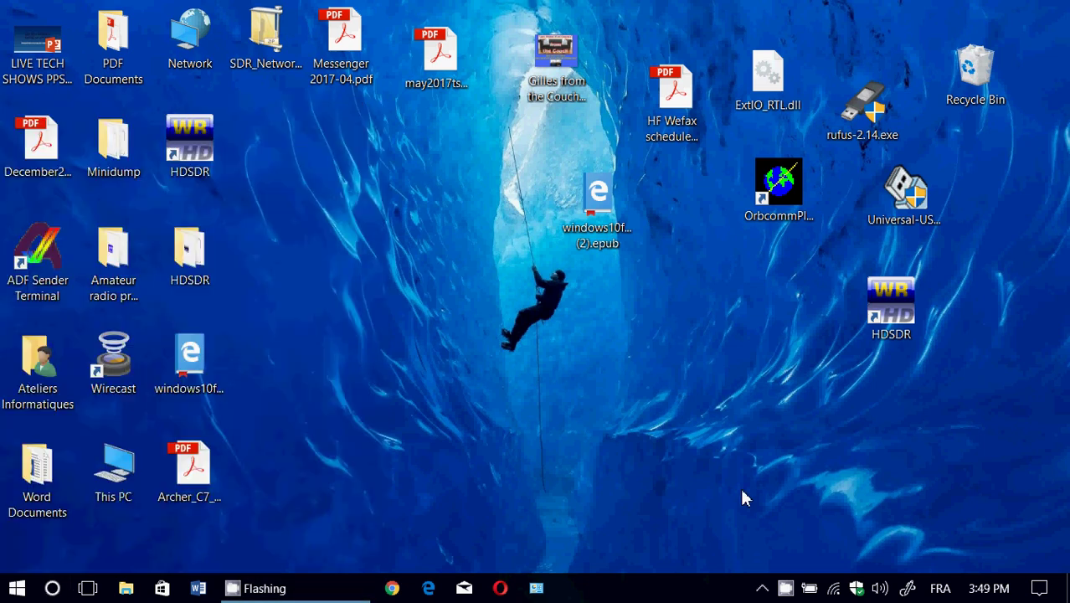
{"action": "left_click", "coordinate": [785, 589]}
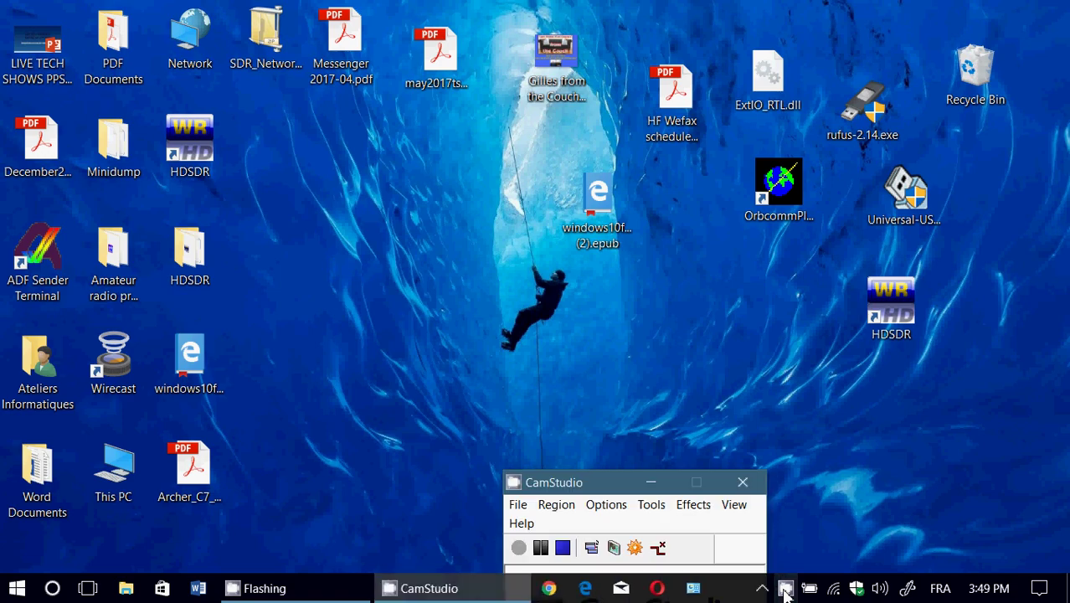